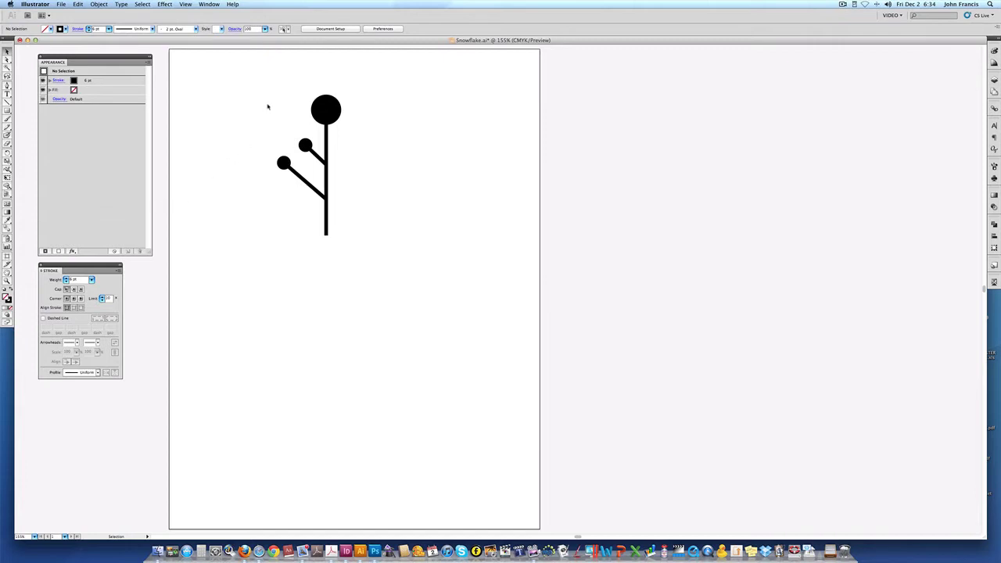
Check the branch paths in Outline view, return to Preview, and select the vertical stem
{"action": "key", "text": "a"}
{"action": "key", "text": "super+y"}
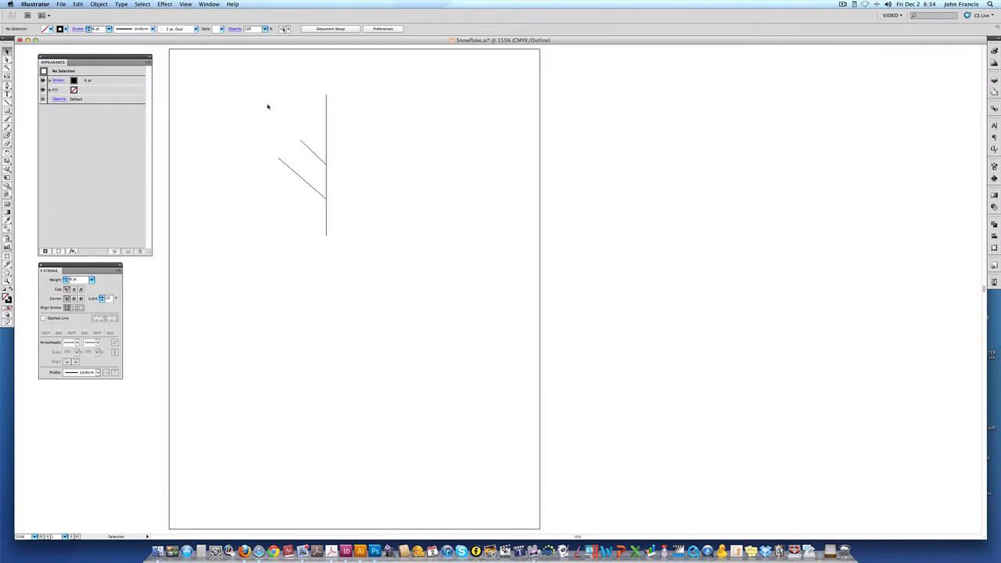
{"action": "key", "text": "super+y"}
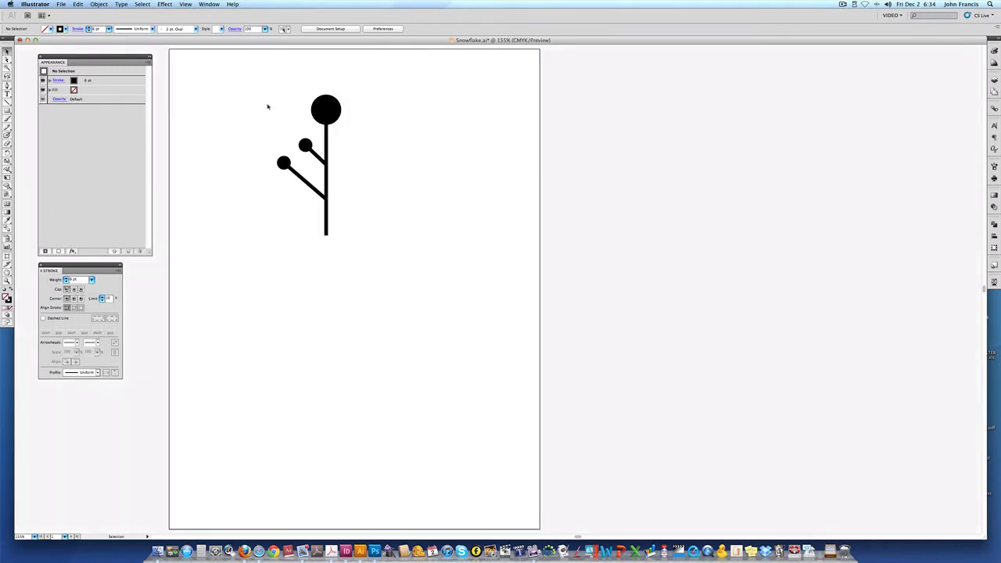
{"action": "left_click_drag", "start_coordinate": [268, 105], "coordinate": [339, 123]}
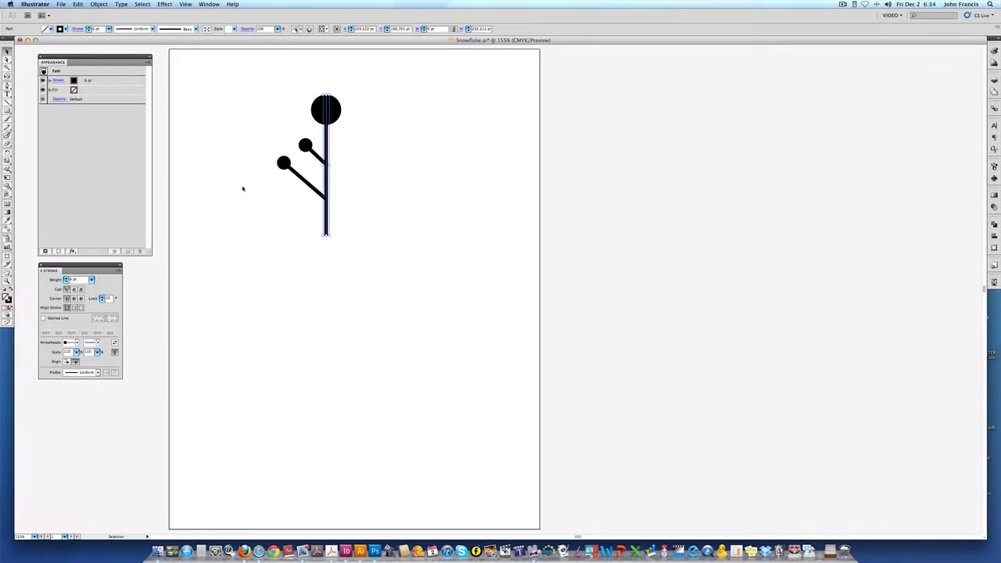
{"action": "left_click_drag", "start_coordinate": [258, 156], "coordinate": [288, 179]}
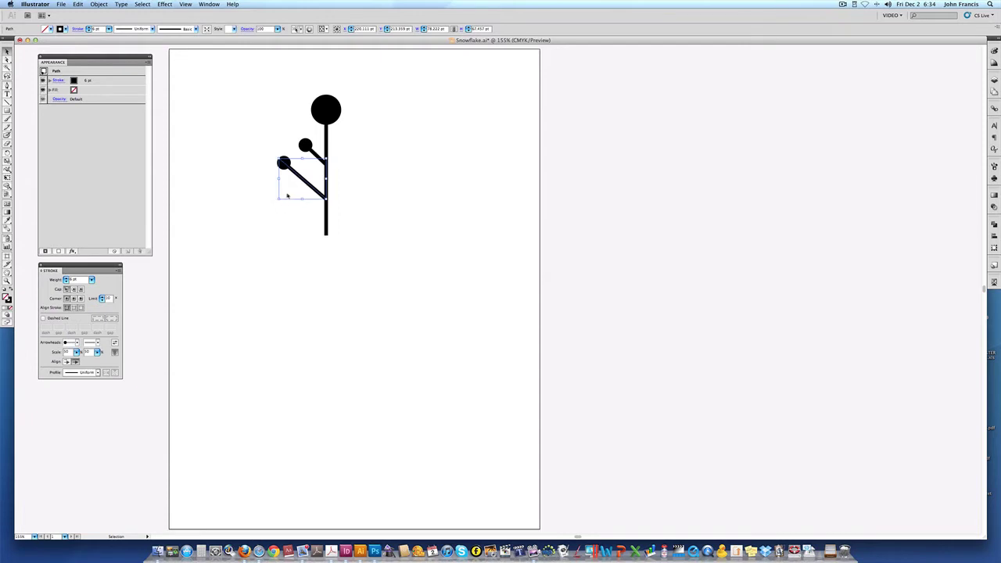
{"action": "left_click", "coordinate": [290, 224]}
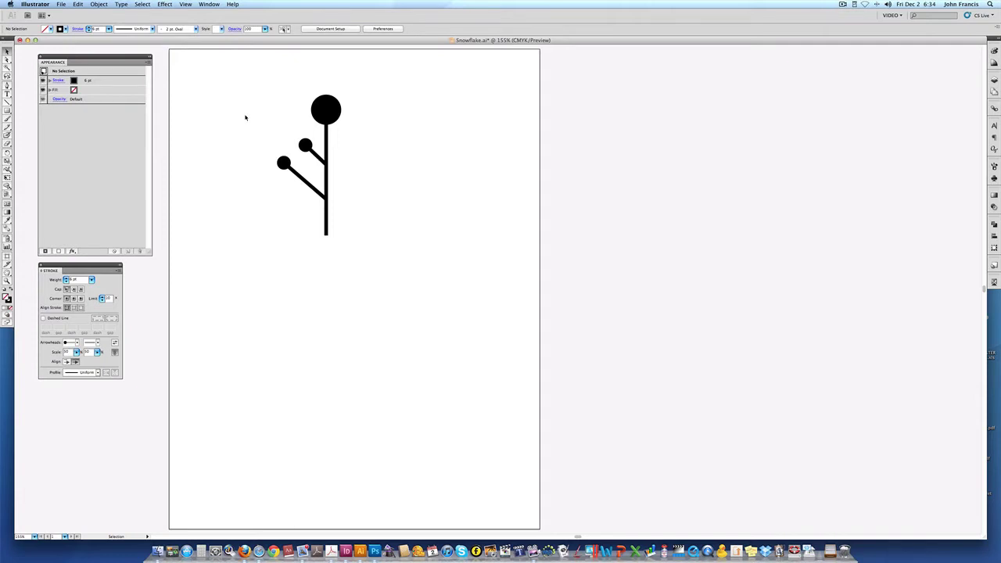
Group the branch's stem, side branches and dots into a single object
{"action": "left_click_drag", "start_coordinate": [245, 117], "coordinate": [433, 203]}
{"action": "key", "text": "super+g"}
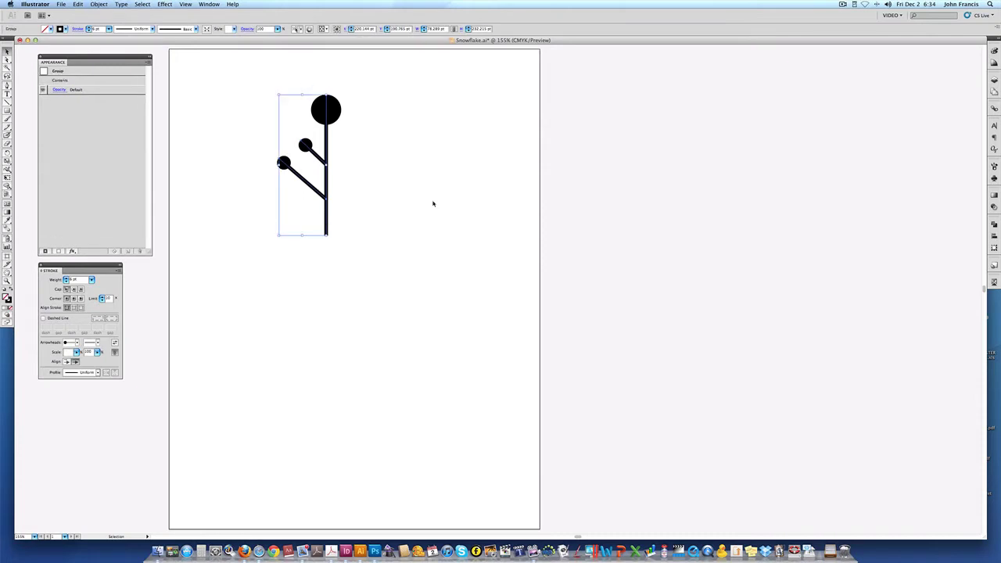
{"action": "left_click", "coordinate": [165, 4]}
Add a Transform effect with 1 copy and Reflect X, with Preview turned on
{"action": "mouse_move", "coordinate": [217, 80]}
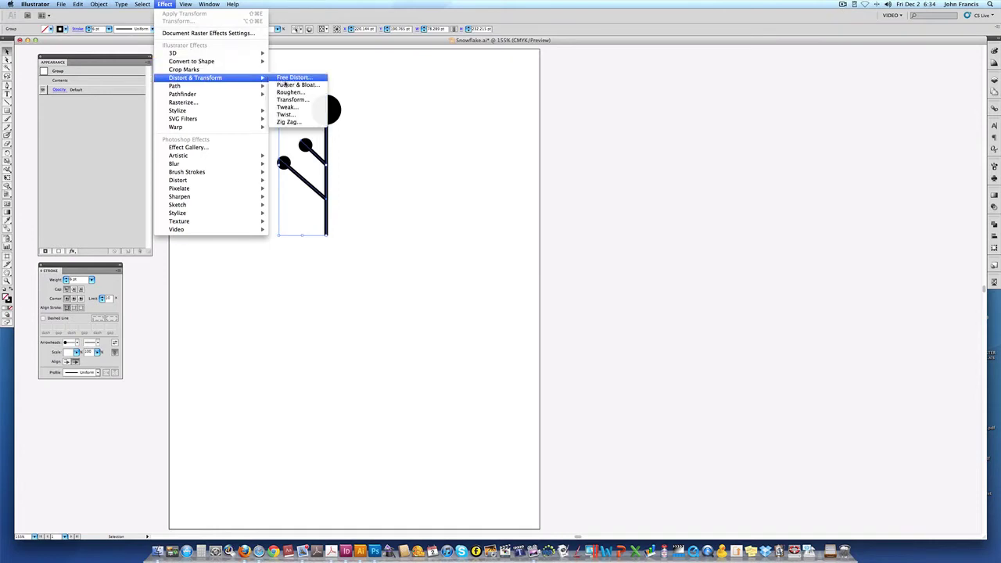
{"action": "left_click", "coordinate": [291, 99]}
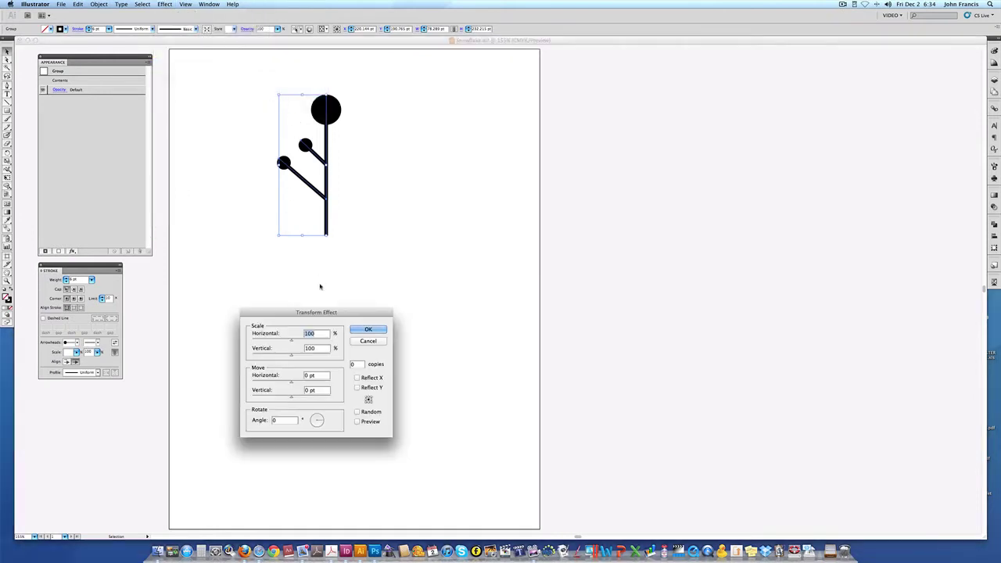
{"action": "left_click", "coordinate": [355, 365]}
{"action": "type", "text": "1"}
{"action": "left_click", "coordinate": [358, 378]}
{"action": "left_click", "coordinate": [357, 422]}
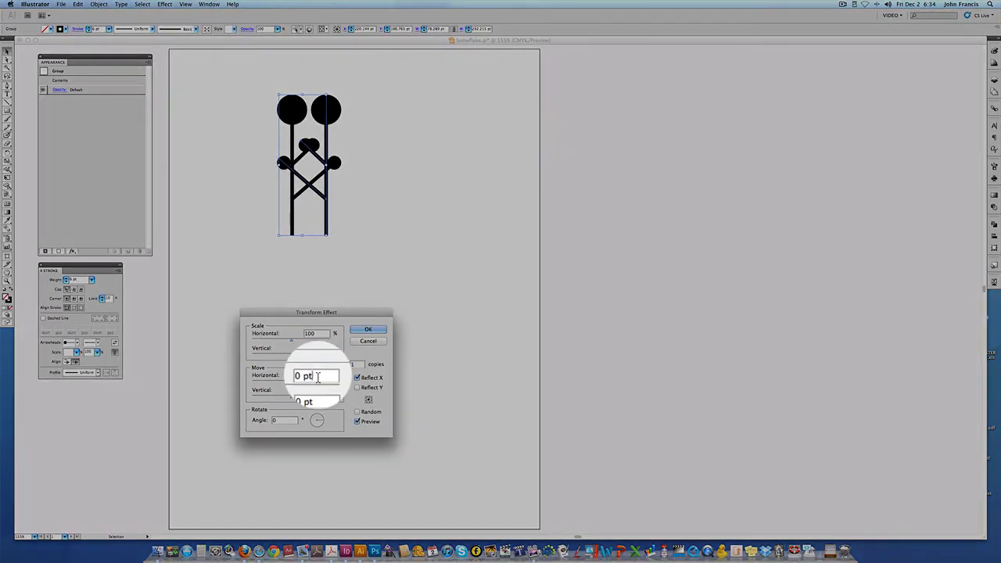
Move the mirrored copy 56 pt horizontally so the stems meet, and apply the effect
{"action": "triple_click", "coordinate": [318, 376]}
{"action": "key", "text": "Up"}
{"action": "key", "text": "Up"}
{"action": "key", "text": "Up"}
{"action": "key", "text": "Up"}
{"action": "key", "text": "Up"}
{"action": "key", "text": "Up"}
{"action": "key", "text": "Up"}
{"action": "key", "text": "Up"}
{"action": "key", "text": "Up"}
{"action": "key", "text": "Up"}
{"action": "key", "text": "Up"}
{"action": "key", "text": "Up"}
{"action": "key", "text": "Up"}
{"action": "key", "text": "Up"}
{"action": "key", "text": "Up"}
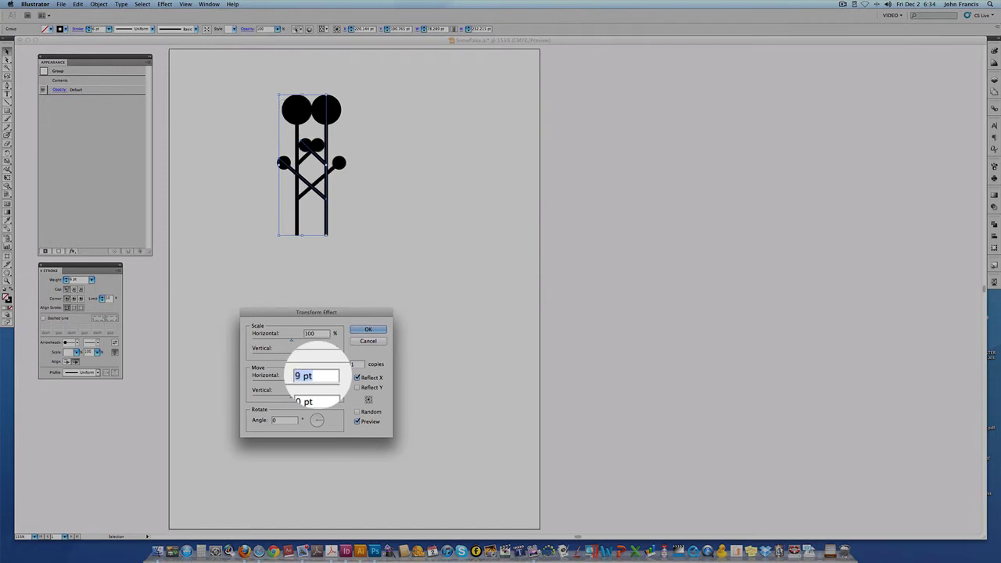
{"action": "key", "text": "Up"}
{"action": "key", "text": "Up"}
{"action": "key", "text": "Up"}
{"action": "key", "text": "Up"}
{"action": "key", "text": "Up"}
{"action": "key", "text": "Up"}
{"action": "key", "text": "Up"}
{"action": "key", "text": "Up"}
{"action": "key", "text": "Up"}
{"action": "key", "text": "Up"}
{"action": "key", "text": "Up"}
{"action": "key", "text": "Up"}
{"action": "key", "text": "Up"}
{"action": "key", "text": "Up"}
{"action": "key", "text": "Up"}
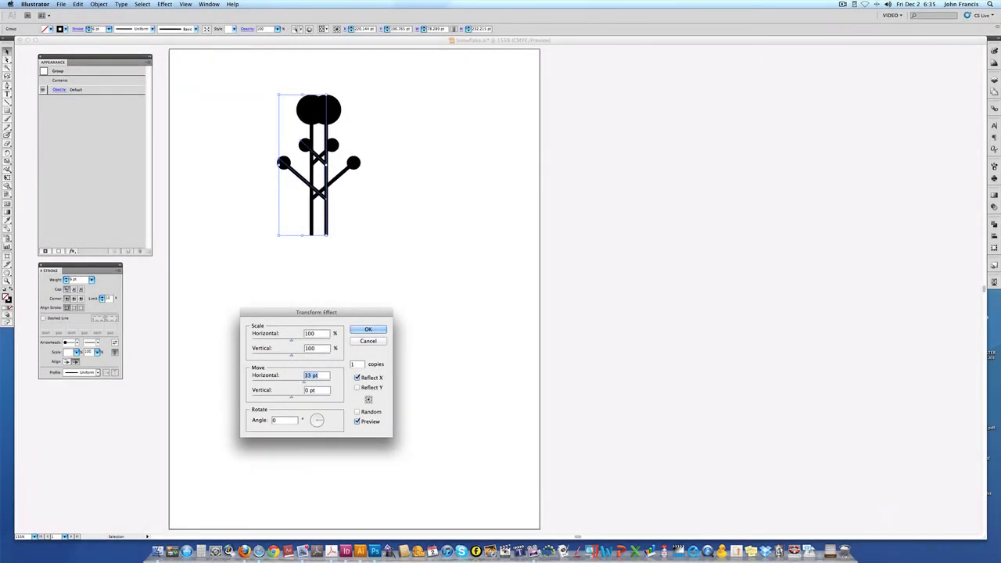
{"action": "key", "text": "Up"}
{"action": "key", "text": "Up"}
{"action": "key", "text": "Up"}
{"action": "key", "text": "Up"}
{"action": "key", "text": "Up"}
{"action": "key", "text": "Up"}
{"action": "key", "text": "Up"}
{"action": "key", "text": "Up"}
{"action": "key", "text": "Up"}
{"action": "key", "text": "Up"}
{"action": "key", "text": "Up"}
{"action": "key", "text": "Up"}
{"action": "key", "text": "Up"}
{"action": "key", "text": "Up"}
{"action": "key", "text": "Up"}
{"action": "key", "text": "Up"}
{"action": "key", "text": "Up"}
{"action": "key", "text": "Up"}
{"action": "key", "text": "Up"}
{"action": "key", "text": "Up"}
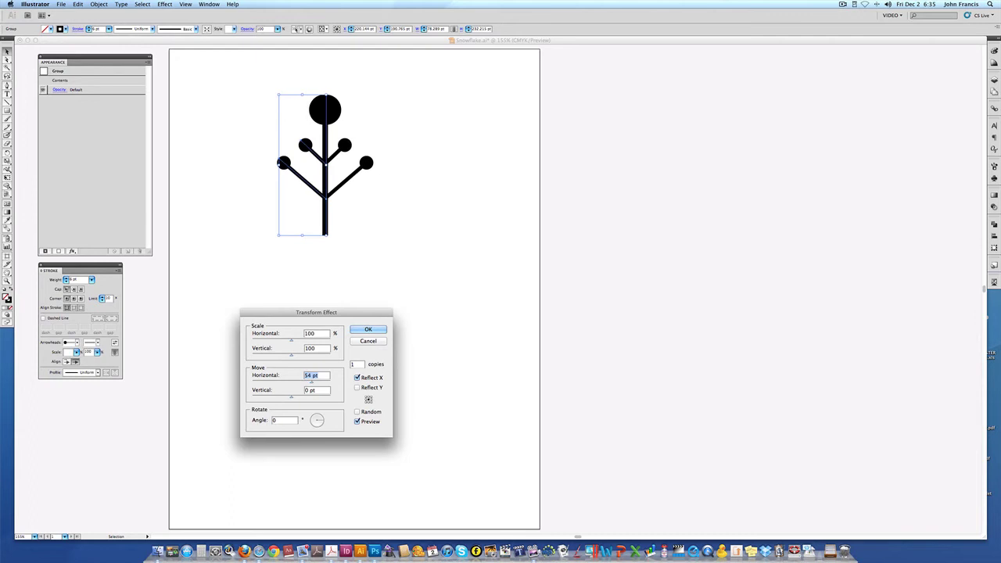
{"action": "key", "text": "Up"}
{"action": "key", "text": "Up"}
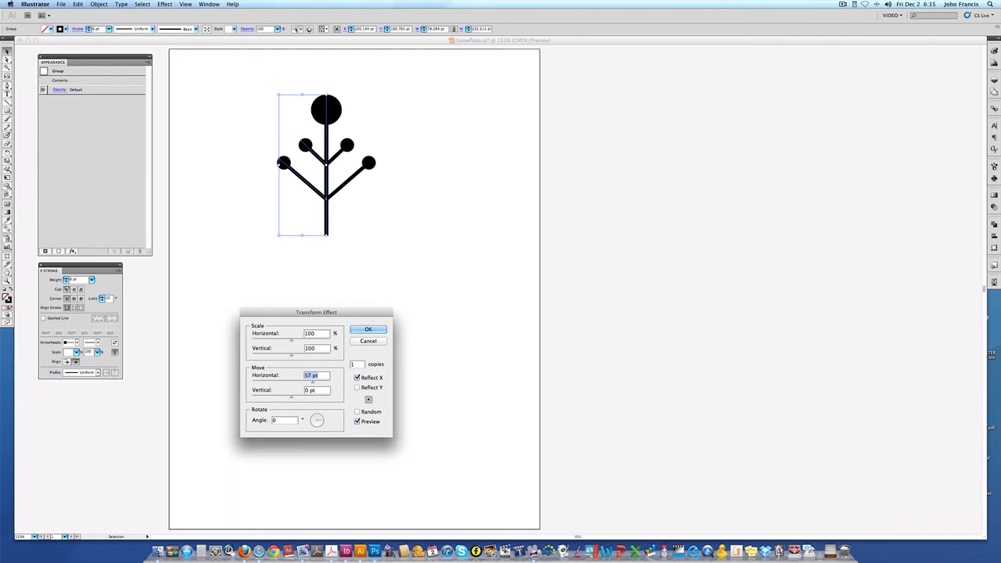
{"action": "key", "text": "Down"}
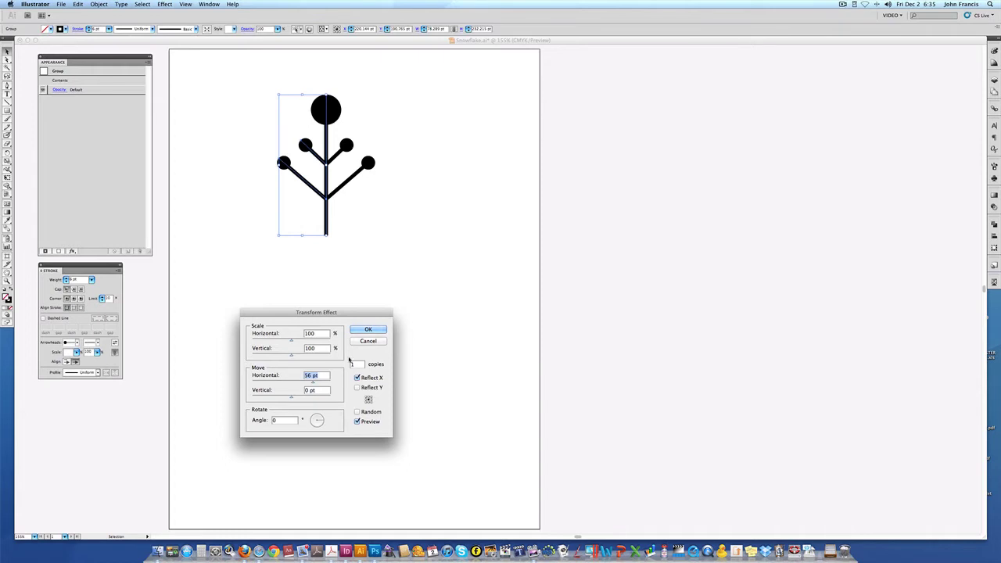
{"action": "left_click", "coordinate": [356, 332]}
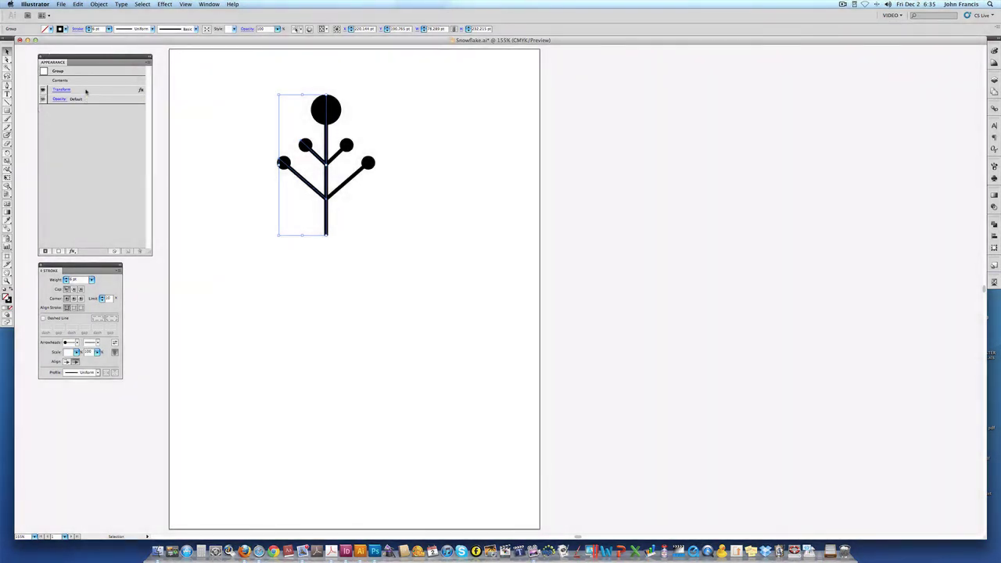
Duplicate the branch group's Transform effect in the Appearance panel and open the duplicate's settings
{"action": "left_click", "coordinate": [248, 95]}
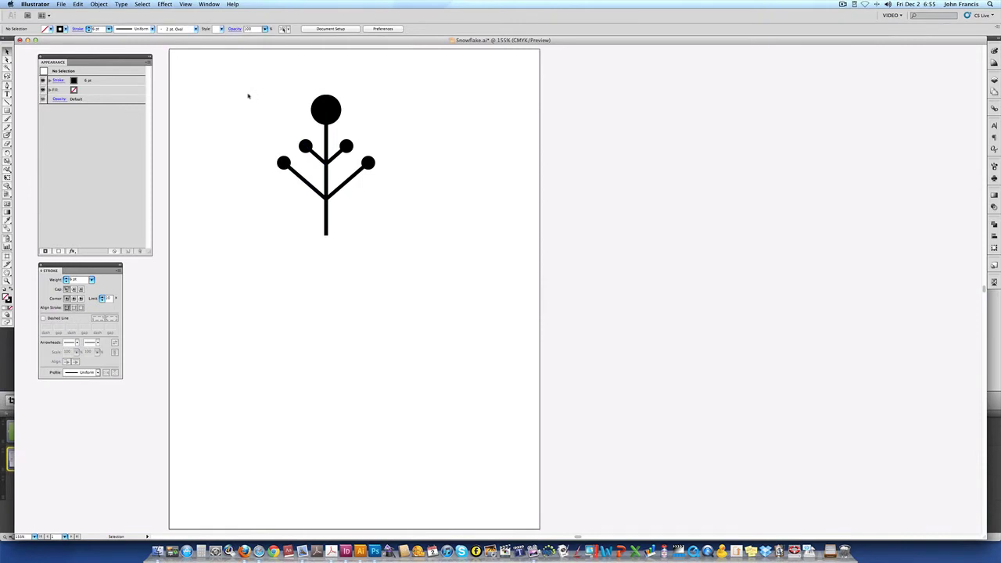
{"action": "left_click_drag", "start_coordinate": [248, 95], "coordinate": [369, 213]}
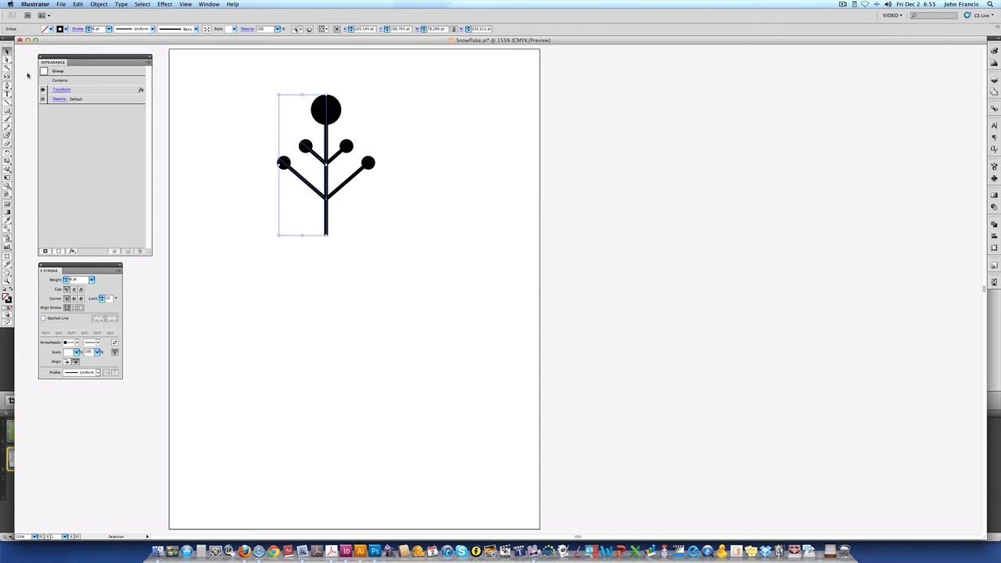
{"action": "left_click", "coordinate": [86, 90]}
{"action": "left_click_drag", "start_coordinate": [98, 118], "coordinate": [128, 247]}
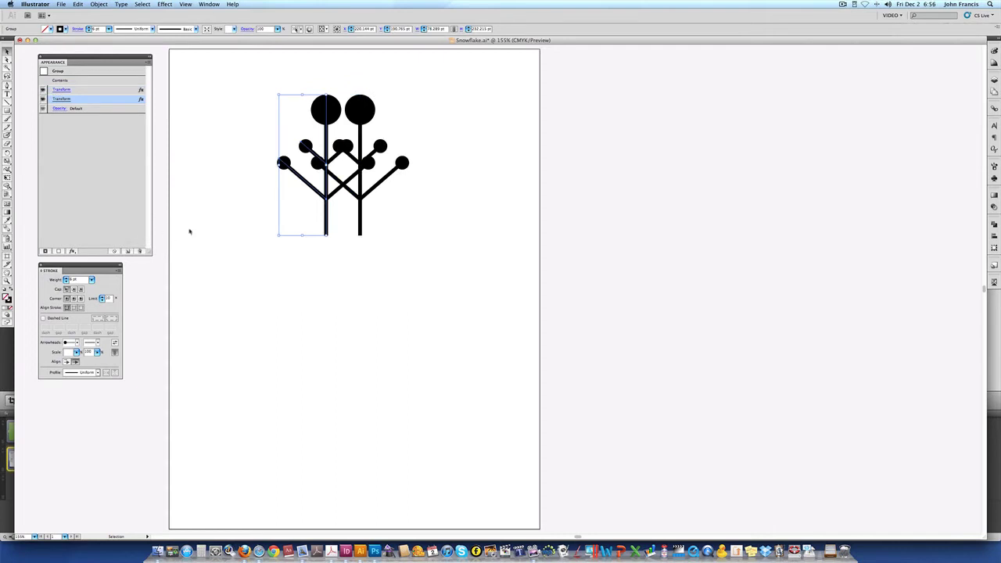
{"action": "left_click", "coordinate": [62, 100]}
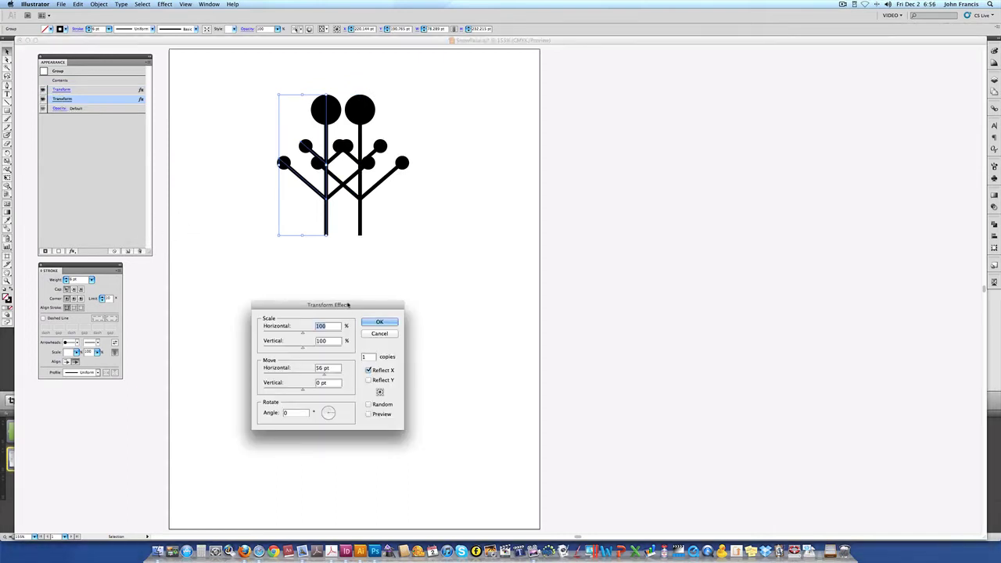
Set the second Transform to 6 copies rotated 60° (360/6), with Preview on
{"action": "left_click_drag", "start_coordinate": [375, 331], "coordinate": [392, 305]}
{"action": "double_click", "coordinate": [384, 331]}
{"action": "type", "text": "6"}
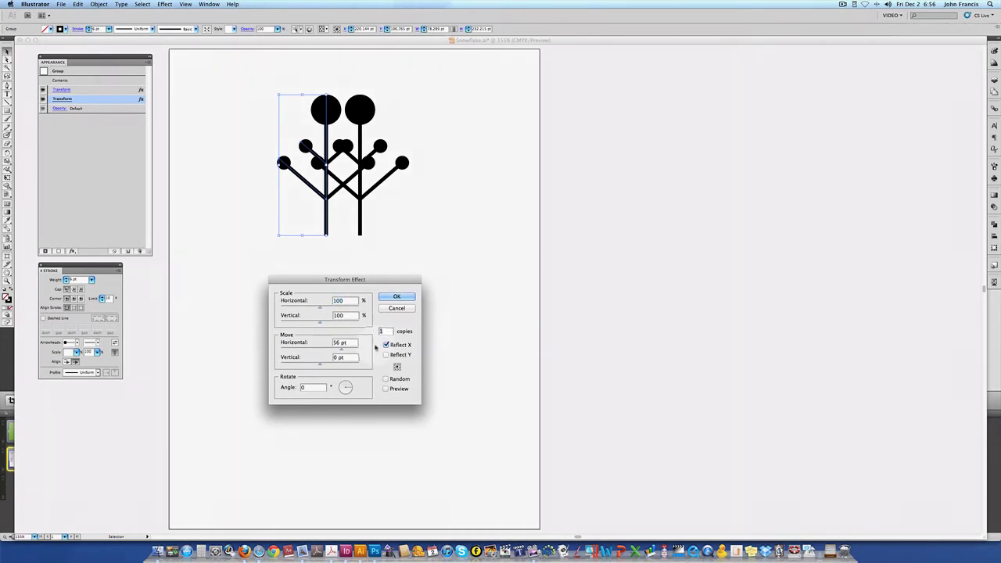
{"action": "left_click", "coordinate": [386, 389]}
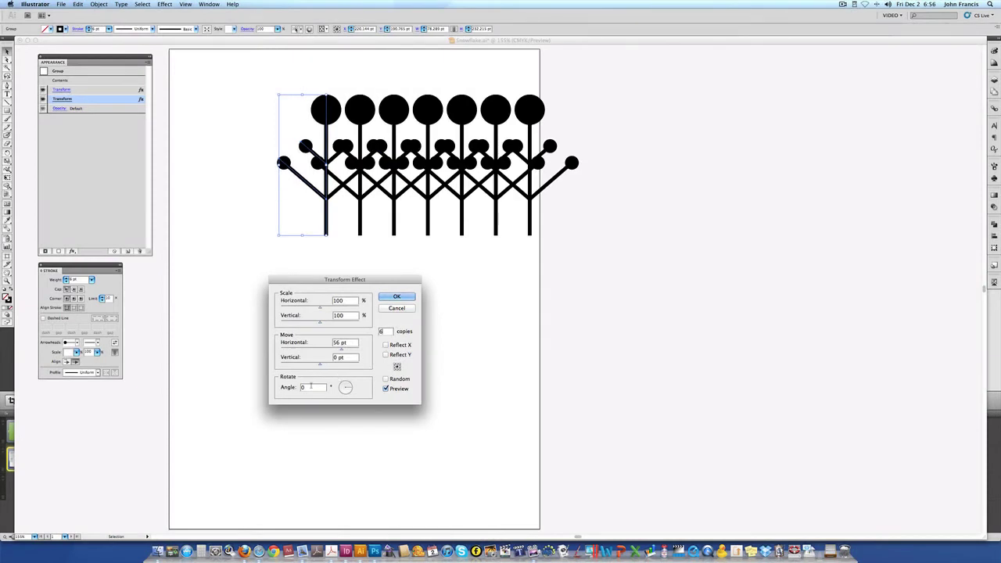
{"action": "key", "text": "Tab"}
{"action": "type", "text": "360/"}
{"action": "key", "text": "Tab"}
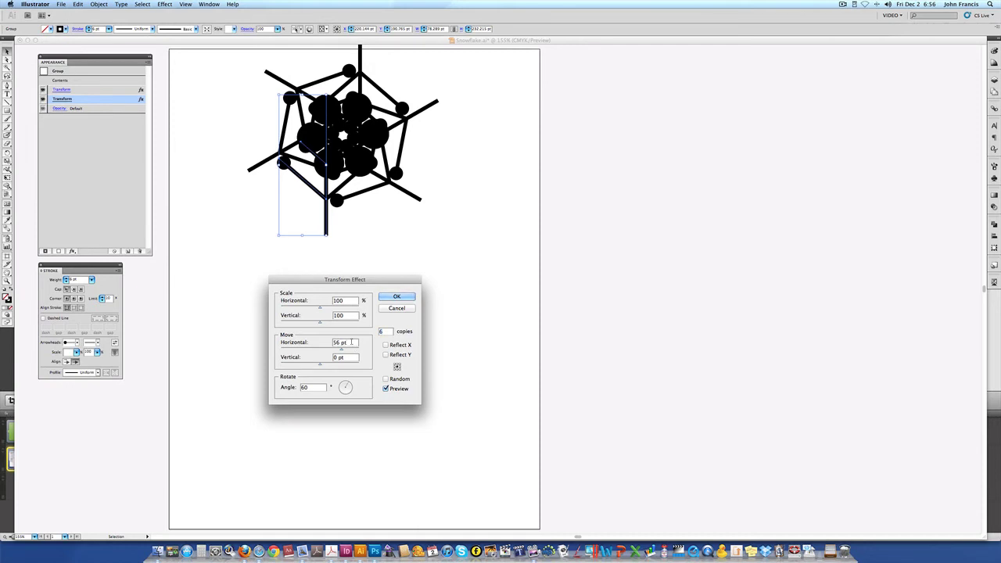
Lower the copies' horizontal move to -101 pt
{"action": "key", "text": "Down"}
{"action": "key", "text": "Down"}
{"action": "key", "text": "Down"}
{"action": "key", "text": "Down"}
{"action": "key", "text": "Down"}
{"action": "key", "text": "Down"}
{"action": "key", "text": "Down"}
{"action": "key", "text": "Down"}
{"action": "key", "text": "Down"}
{"action": "key", "text": "Down"}
{"action": "key", "text": "Down"}
{"action": "key", "text": "Down"}
{"action": "key", "text": "Down"}
{"action": "key", "text": "Down"}
{"action": "key", "text": "Down"}
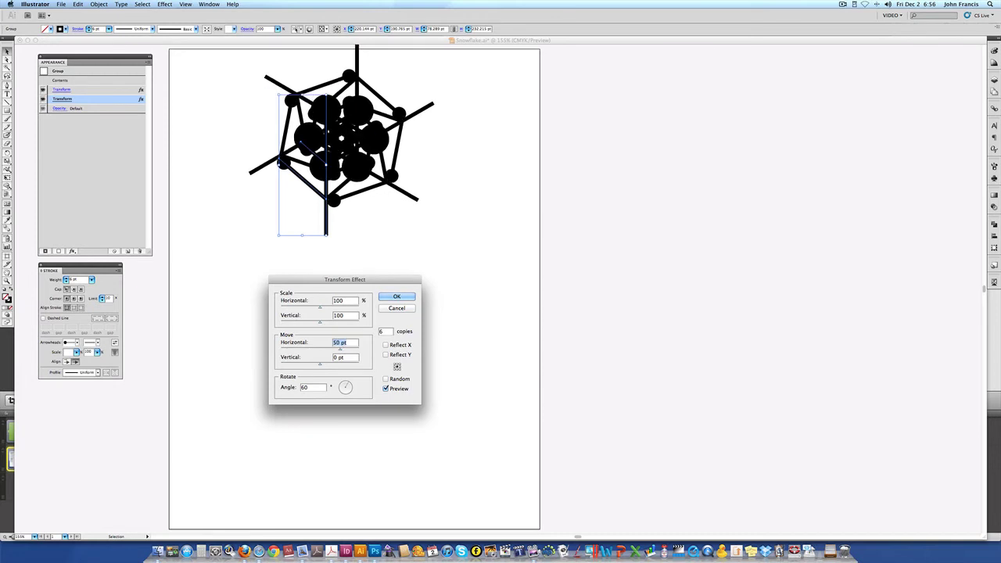
{"action": "key", "text": "Down"}
{"action": "key", "text": "Down"}
{"action": "key", "text": "Down"}
{"action": "key", "text": "Down"}
{"action": "key", "text": "Down"}
{"action": "key", "text": "Down"}
{"action": "key", "text": "Down"}
{"action": "key", "text": "Down"}
{"action": "key", "text": "Down"}
{"action": "key", "text": "Down"}
{"action": "key", "text": "Down"}
{"action": "key", "text": "Down"}
{"action": "key", "text": "Down"}
{"action": "key", "text": "Down"}
{"action": "key", "text": "Down"}
{"action": "key", "text": "Down"}
{"action": "key", "text": "Down"}
{"action": "key", "text": "Down"}
{"action": "key", "text": "Down"}
{"action": "key", "text": "Down"}
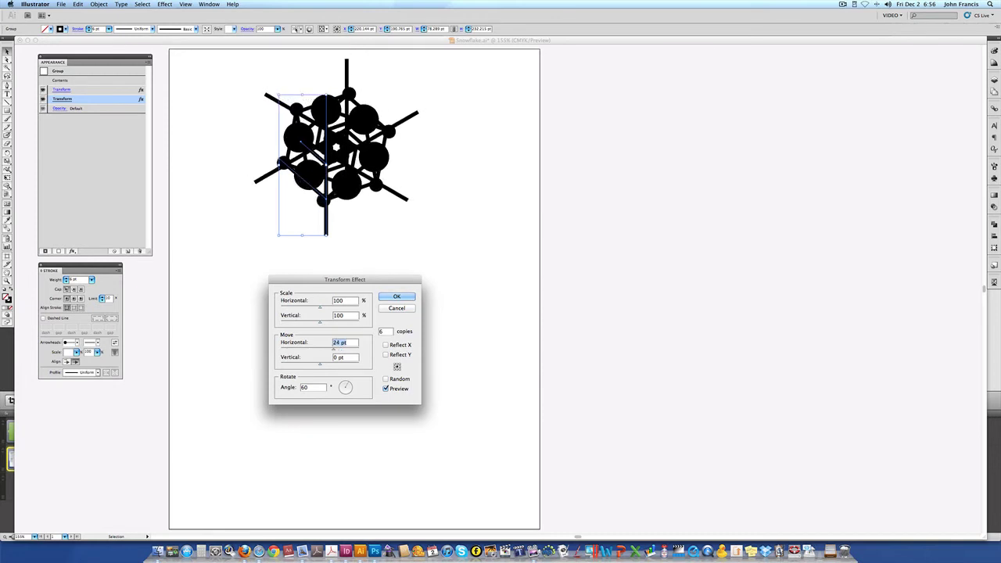
{"action": "key", "text": "Down"}
{"action": "key", "text": "Down"}
{"action": "key", "text": "Down"}
{"action": "key", "text": "Down"}
{"action": "key", "text": "Down"}
{"action": "key", "text": "Down"}
{"action": "key", "text": "Down"}
{"action": "key", "text": "Down"}
{"action": "key", "text": "Down"}
{"action": "key", "text": "Down"}
{"action": "key", "text": "Down"}
{"action": "key", "text": "Down"}
{"action": "key", "text": "Down"}
{"action": "key", "text": "Down"}
{"action": "key", "text": "Down"}
{"action": "key", "text": "Down"}
{"action": "key", "text": "Down"}
{"action": "key", "text": "Down"}
{"action": "key", "text": "Down"}
{"action": "key", "text": "Down"}
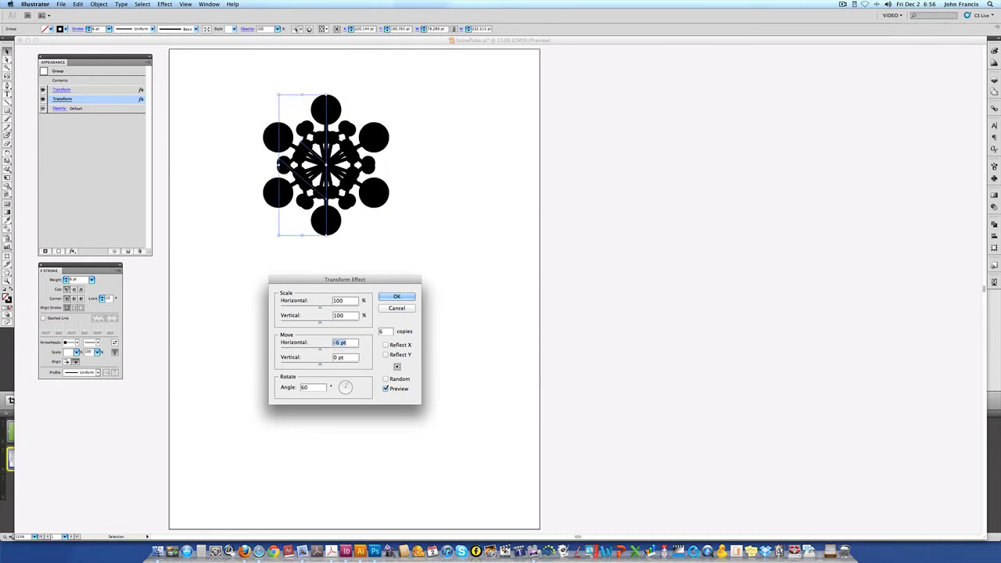
{"action": "key", "text": "Down"}
{"action": "key", "text": "Down"}
{"action": "key", "text": "Down"}
{"action": "key", "text": "Down"}
{"action": "key", "text": "Down"}
{"action": "key", "text": "Down"}
{"action": "key", "text": "Down"}
{"action": "key", "text": "Down"}
{"action": "key", "text": "Down"}
{"action": "key", "text": "Down"}
{"action": "key", "text": "Down"}
{"action": "key", "text": "Down"}
{"action": "key", "text": "Down"}
{"action": "key", "text": "Down"}
{"action": "key", "text": "Down"}
{"action": "key", "text": "Down"}
{"action": "key", "text": "Down"}
{"action": "key", "text": "Down"}
{"action": "key", "text": "Down"}
{"action": "key", "text": "Down"}
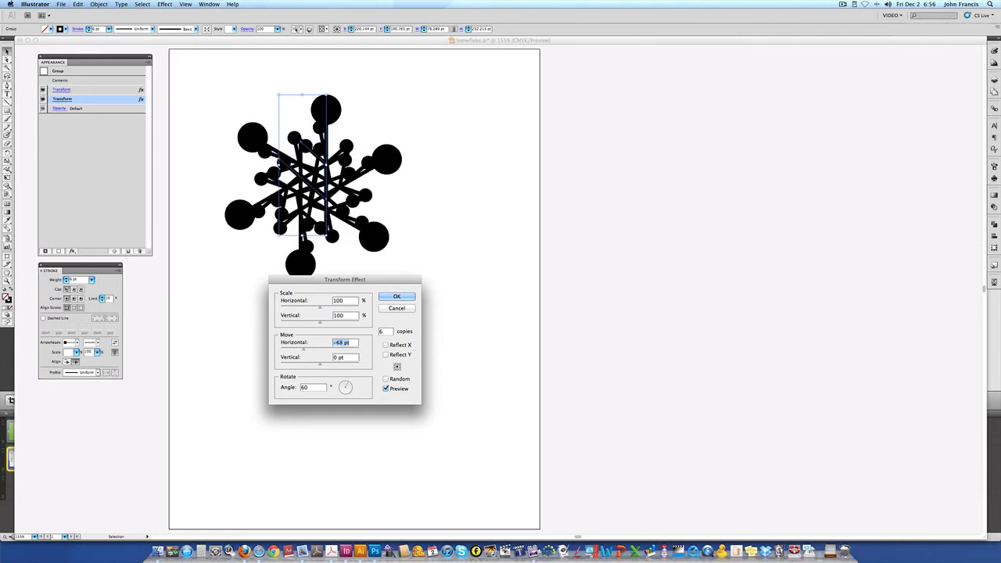
{"action": "key", "text": "Down"}
{"action": "key", "text": "Down"}
{"action": "key", "text": "Down"}
{"action": "key", "text": "Down"}
{"action": "key", "text": "Down"}
{"action": "key", "text": "Down"}
{"action": "key", "text": "Down"}
{"action": "key", "text": "Down"}
{"action": "key", "text": "Down"}
{"action": "key", "text": "Down"}
{"action": "key", "text": "Down"}
{"action": "key", "text": "Down"}
{"action": "key", "text": "Down"}
{"action": "key", "text": "Down"}
{"action": "key", "text": "Down"}
{"action": "key", "text": "Down"}
{"action": "key", "text": "Down"}
{"action": "key", "text": "Down"}
{"action": "key", "text": "Down"}
{"action": "key", "text": "Down"}
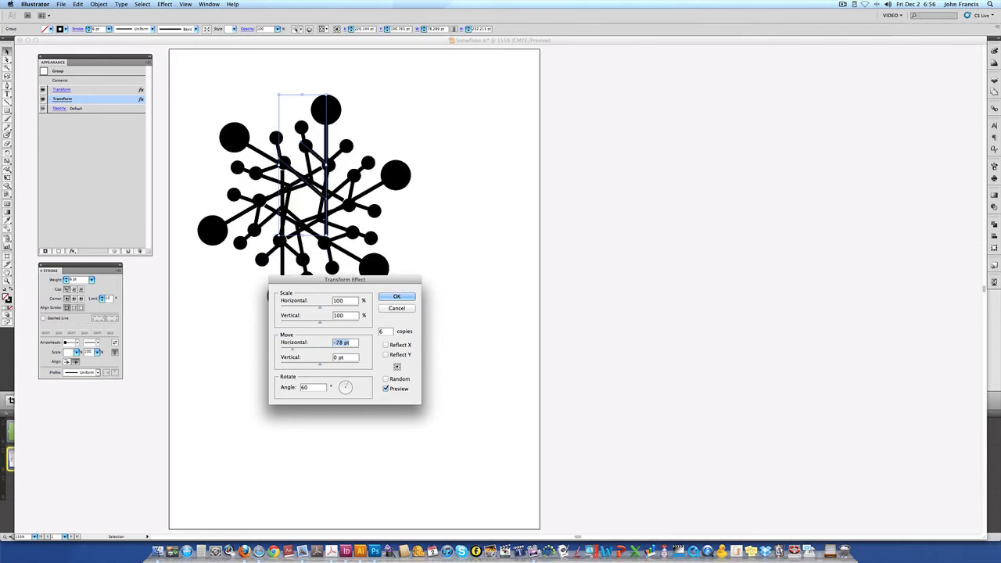
{"action": "key", "text": "Down"}
{"action": "key", "text": "Down"}
{"action": "key", "text": "Down"}
{"action": "key", "text": "Down"}
{"action": "key", "text": "Down"}
{"action": "key", "text": "Down"}
{"action": "key", "text": "Down"}
{"action": "key", "text": "Down"}
{"action": "key", "text": "Down"}
{"action": "key", "text": "Down"}
{"action": "key", "text": "Down"}
{"action": "key", "text": "Down"}
{"action": "key", "text": "Down"}
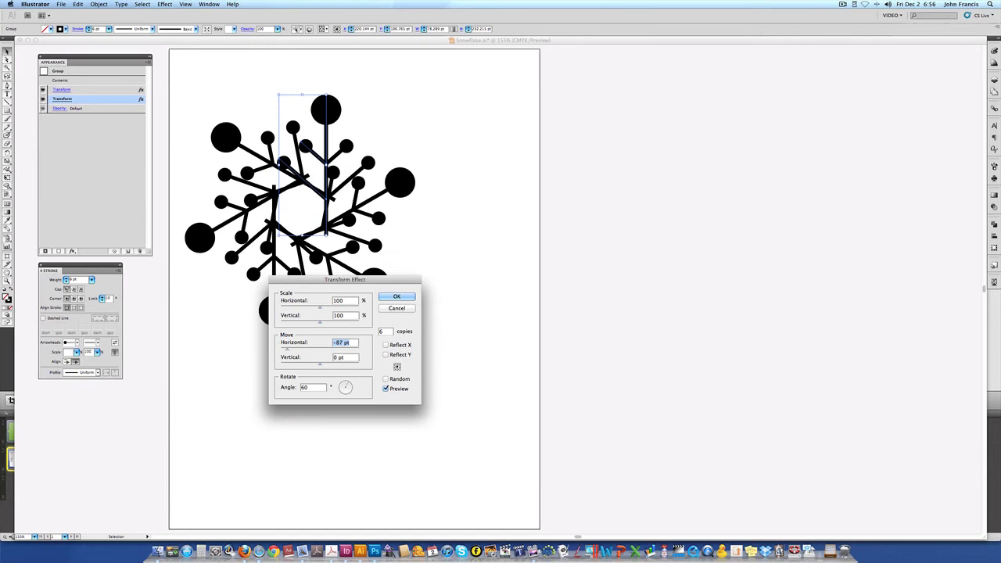
{"action": "key", "text": "Down"}
{"action": "key", "text": "Down"}
{"action": "key", "text": "Down"}
{"action": "key", "text": "Down"}
{"action": "key", "text": "Down"}
{"action": "key", "text": "Down"}
{"action": "key", "text": "Down"}
{"action": "key", "text": "Down"}
{"action": "key", "text": "Down"}
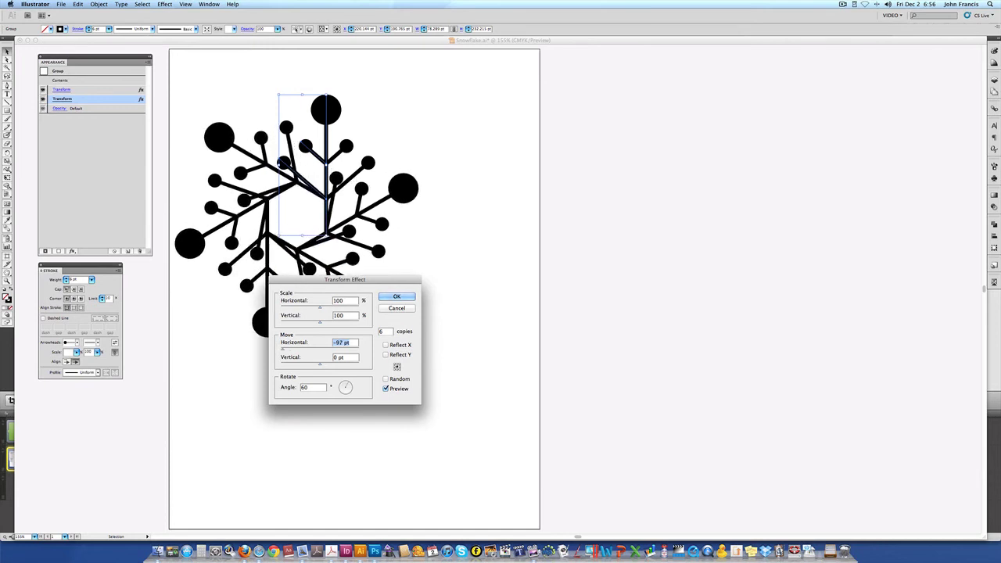
Raise the vertical move to 58 pt to centre the arms, and apply the effect
{"action": "left_click", "coordinate": [350, 358]}
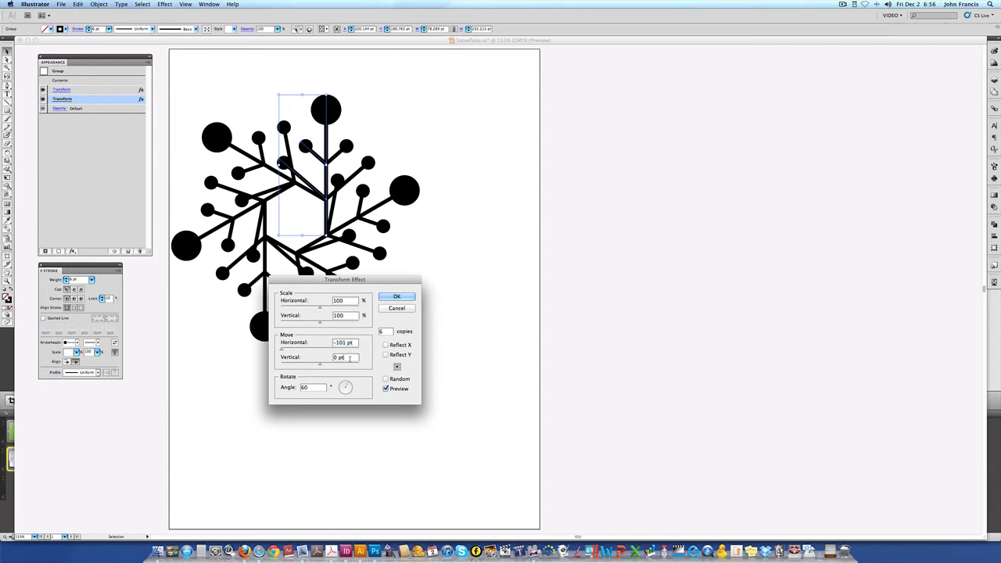
{"action": "key", "text": "Up"}
{"action": "key", "text": "Up"}
{"action": "key", "text": "Up"}
{"action": "key", "text": "Up"}
{"action": "key", "text": "Up"}
{"action": "key", "text": "Up"}
{"action": "key", "text": "Up"}
{"action": "key", "text": "Up"}
{"action": "key", "text": "Up"}
{"action": "key", "text": "Up"}
{"action": "key", "text": "Up"}
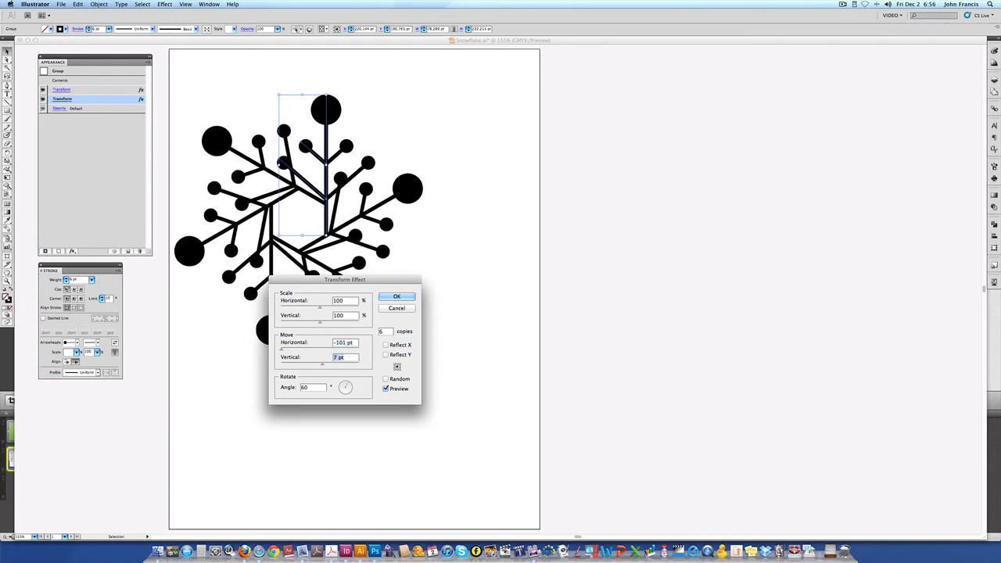
{"action": "key", "text": "Up"}
{"action": "key", "text": "Up"}
{"action": "key", "text": "Up"}
{"action": "key", "text": "Up"}
{"action": "key", "text": "Up"}
{"action": "key", "text": "Up"}
{"action": "key", "text": "Up"}
{"action": "key", "text": "Up"}
{"action": "key", "text": "Up"}
{"action": "key", "text": "Up"}
{"action": "key", "text": "Up"}
{"action": "key", "text": "Up"}
{"action": "key", "text": "Up"}
{"action": "key", "text": "Up"}
{"action": "key", "text": "Up"}
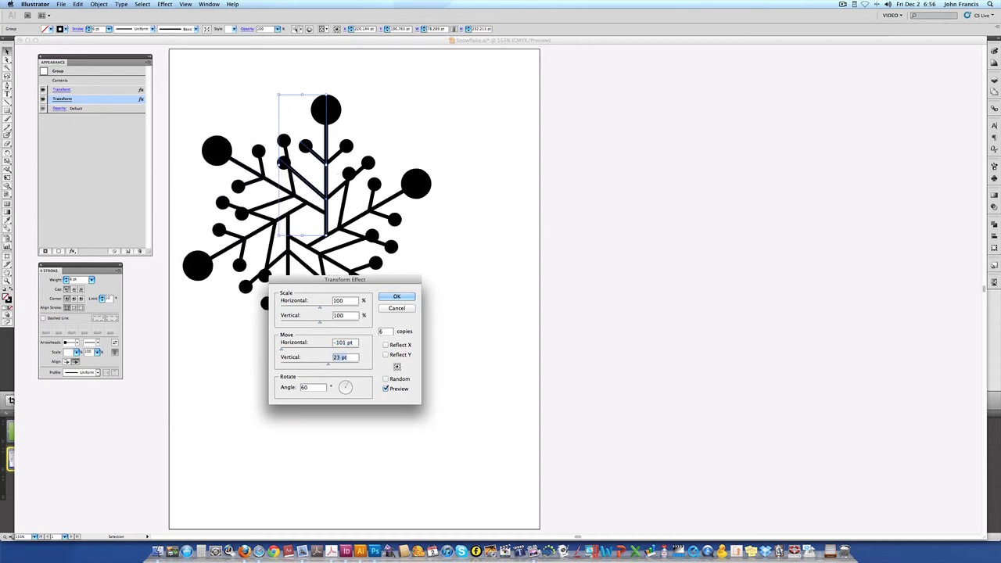
{"action": "key", "text": "Up"}
{"action": "key", "text": "Up"}
{"action": "key", "text": "Up"}
{"action": "key", "text": "Up"}
{"action": "key", "text": "Up"}
{"action": "key", "text": "Up"}
{"action": "key", "text": "Up"}
{"action": "key", "text": "Up"}
{"action": "key", "text": "Up"}
{"action": "key", "text": "Up"}
{"action": "key", "text": "Up"}
{"action": "key", "text": "Up"}
{"action": "key", "text": "Up"}
{"action": "key", "text": "Up"}
{"action": "key", "text": "Up"}
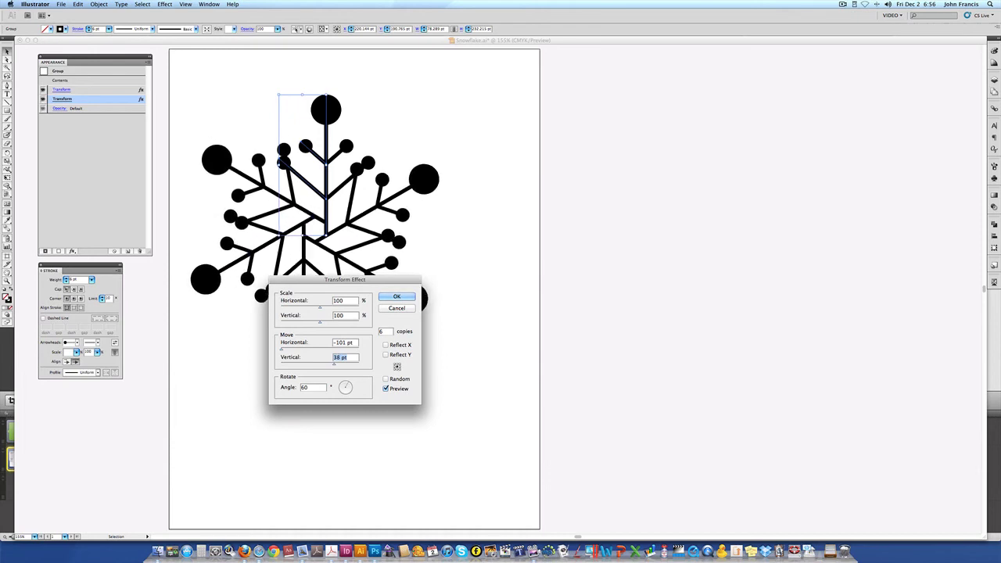
{"action": "key", "text": "Up"}
{"action": "key", "text": "Up"}
{"action": "key", "text": "Up"}
{"action": "key", "text": "Up"}
{"action": "key", "text": "Up"}
{"action": "key", "text": "Up"}
{"action": "key", "text": "Up"}
{"action": "key", "text": "Up"}
{"action": "key", "text": "Up"}
{"action": "key", "text": "Up"}
{"action": "key", "text": "Up"}
{"action": "key", "text": "Up"}
{"action": "key", "text": "Up"}
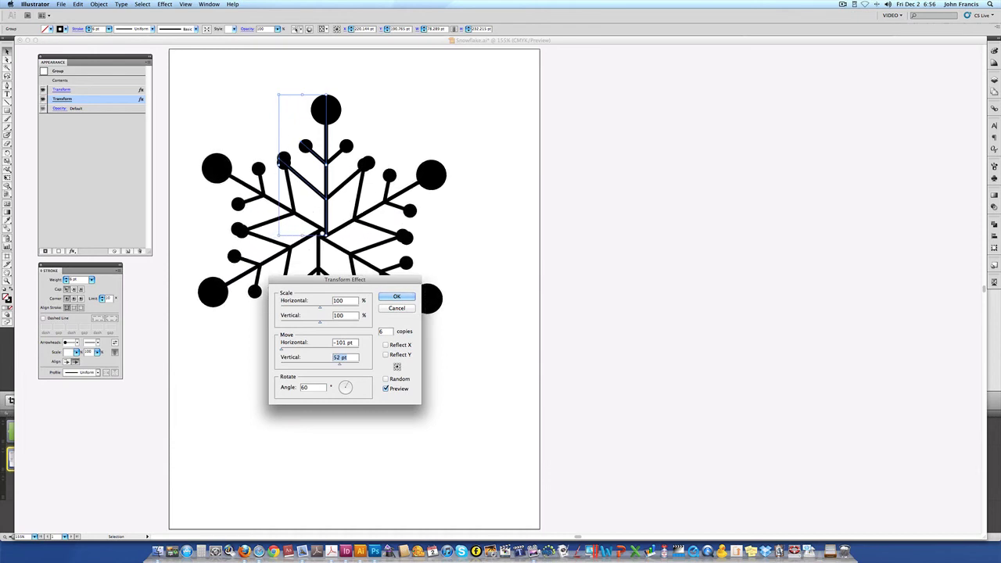
{"action": "key", "text": "Up"}
{"action": "key", "text": "Up"}
{"action": "key", "text": "Up"}
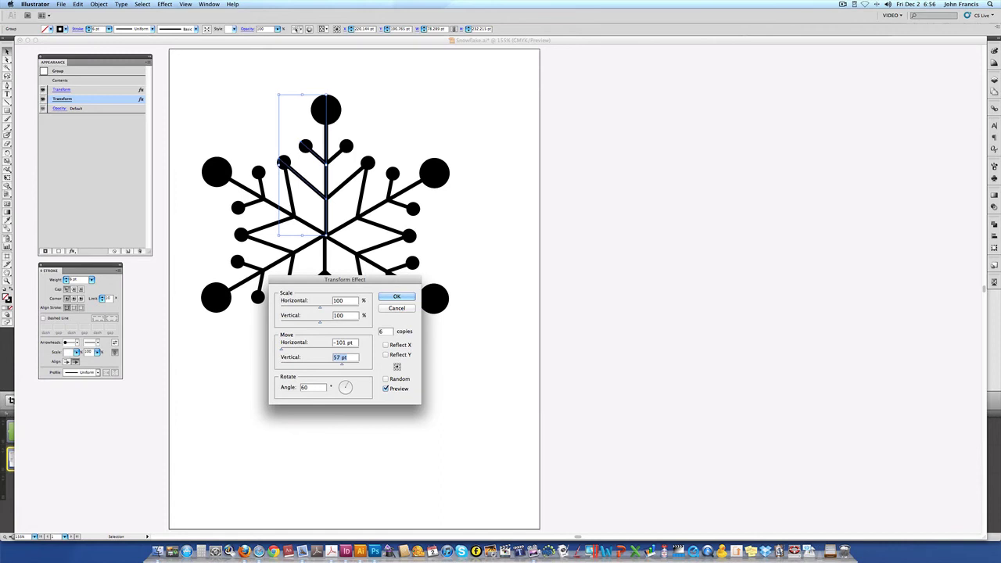
{"action": "key", "text": "Up"}
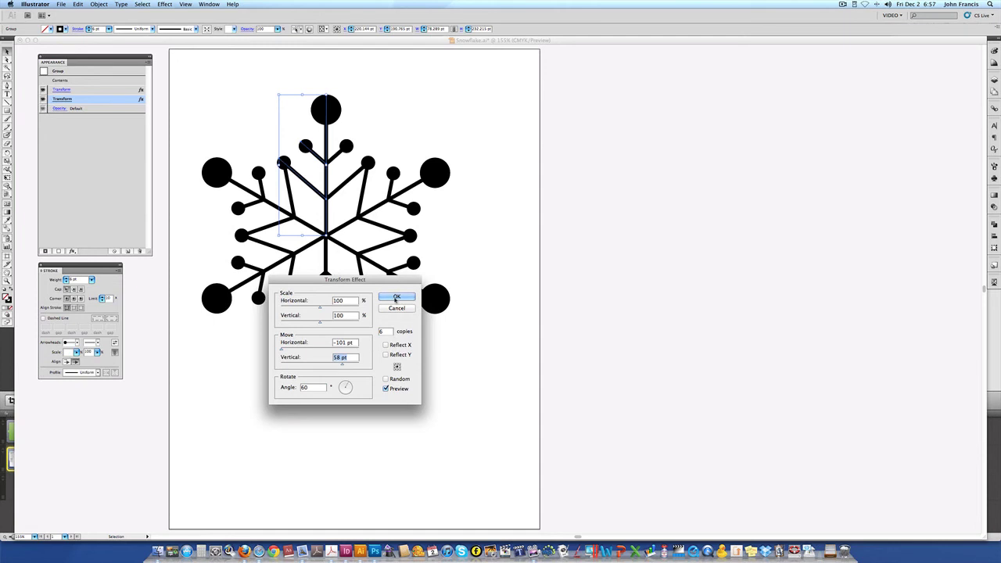
{"action": "left_click", "coordinate": [396, 299]}
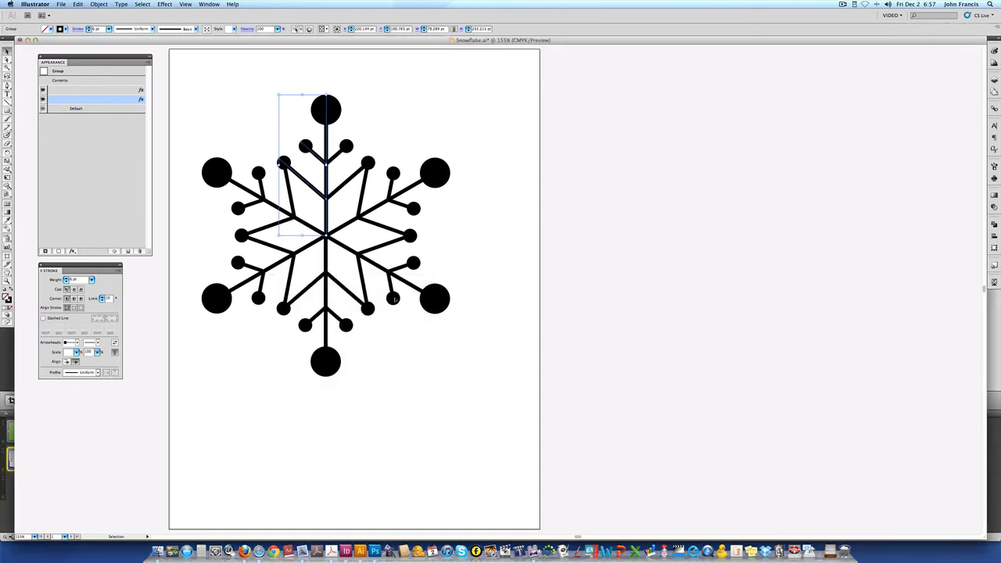
{"action": "left_click", "coordinate": [251, 142]}
{"action": "key", "text": "super+y"}
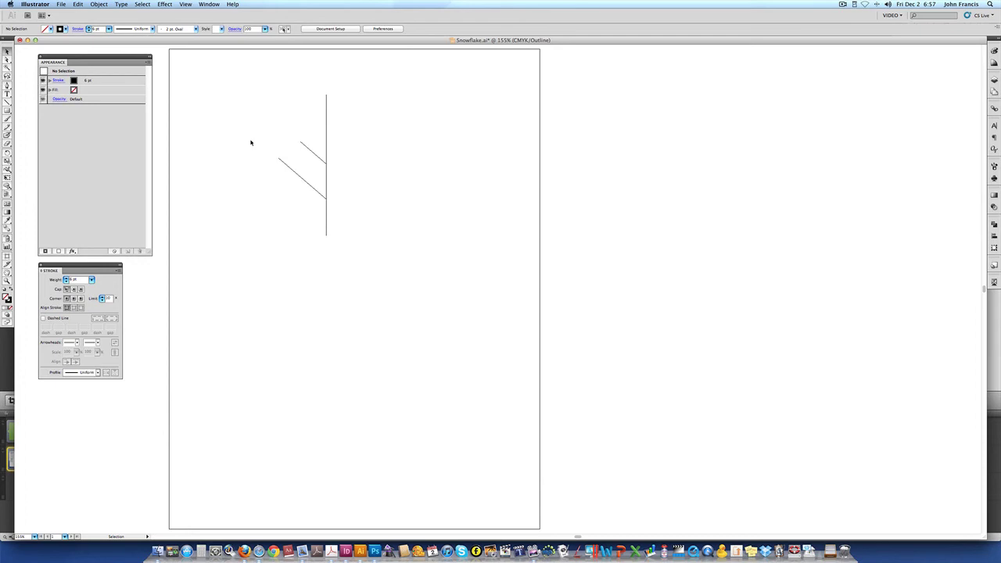
{"action": "key", "text": "super+y"}
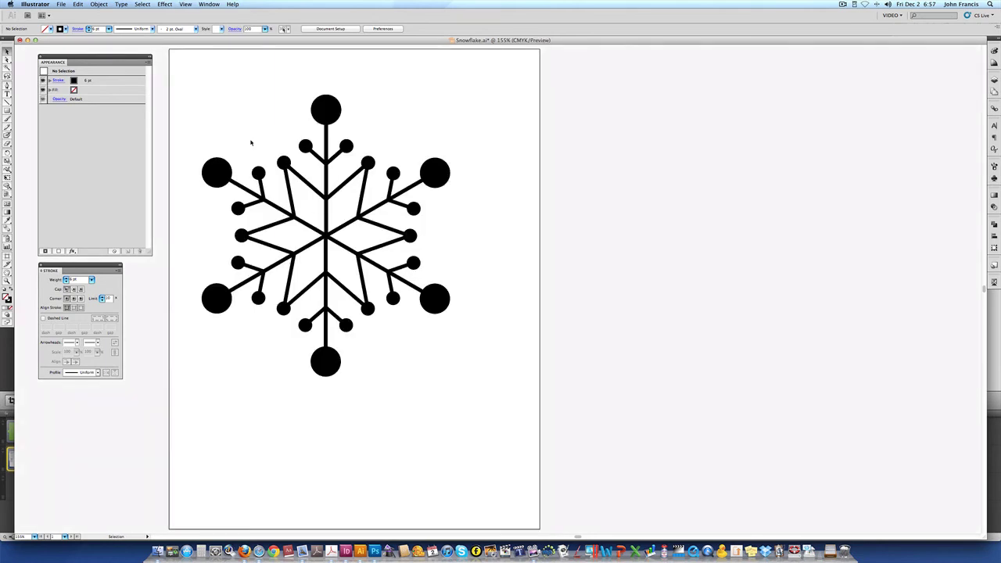
Slide the side-branch junction anchor down the stem, then back up to just below its original spot
{"action": "left_click", "coordinate": [7, 59]}
{"action": "left_click_drag", "start_coordinate": [318, 140], "coordinate": [317, 170]}
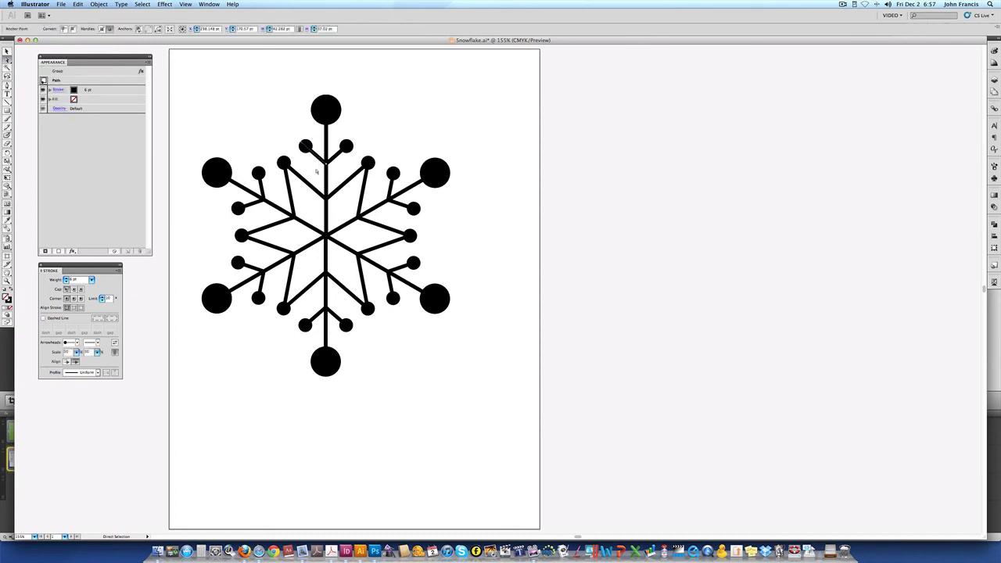
{"action": "key", "text": "Down"}
{"action": "key", "text": "Down"}
{"action": "key", "text": "Down"}
{"action": "key", "text": "Down"}
{"action": "key", "text": "Down"}
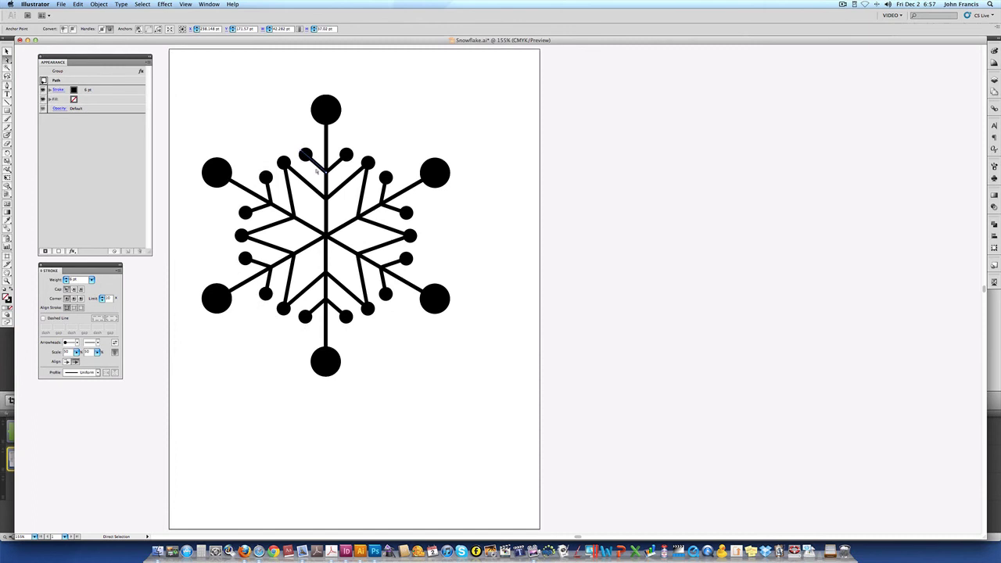
{"action": "key", "text": "shift+Down"}
{"action": "key", "text": "shift+Down"}
{"action": "key", "text": "shift+Down"}
{"action": "key", "text": "shift+Down"}
{"action": "key", "text": "shift+Down"}
{"action": "key", "text": "shift+Down"}
{"action": "key", "text": "shift+Down"}
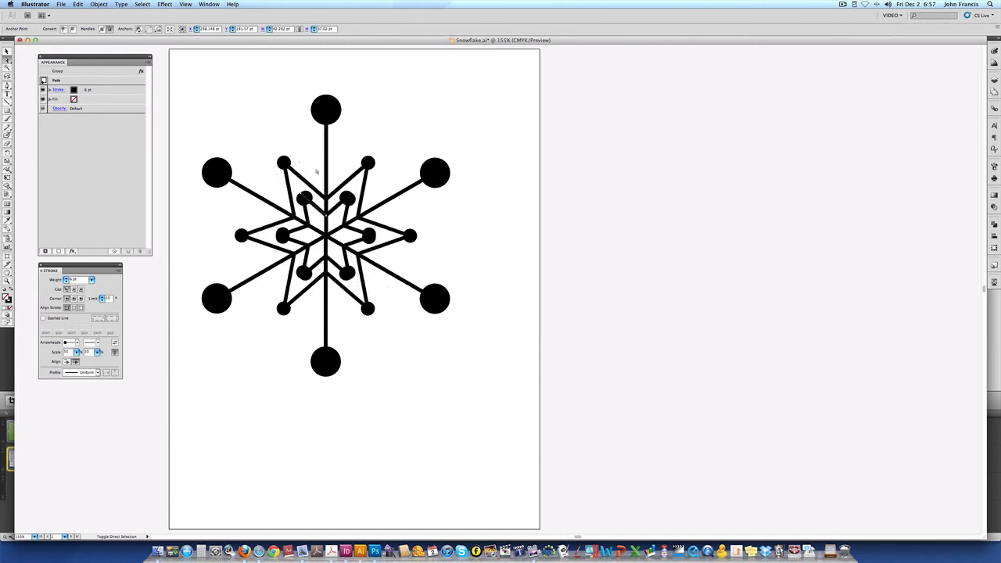
{"action": "key", "text": "shift+Down"}
{"action": "key", "text": "shift+Down"}
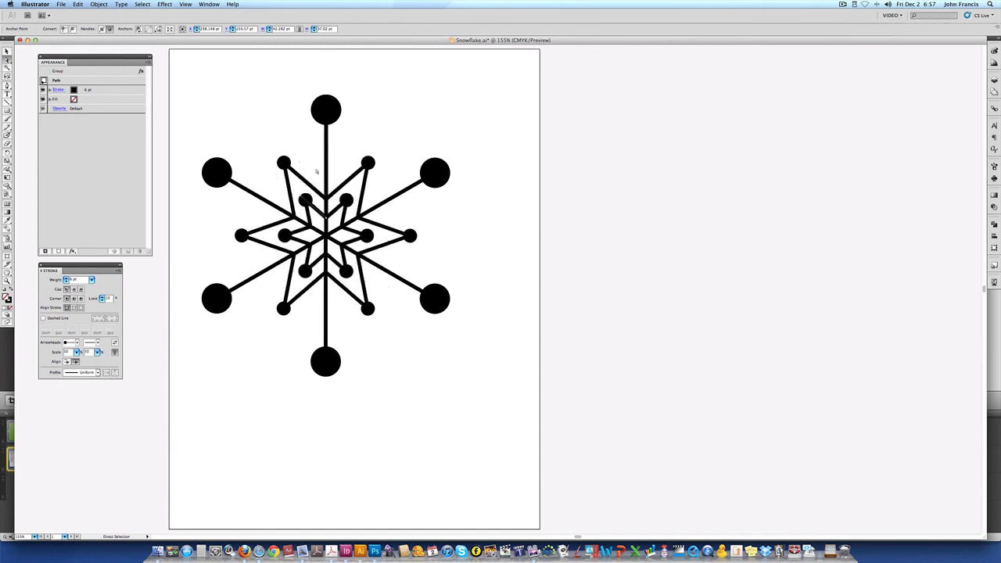
{"action": "key", "text": "Down"}
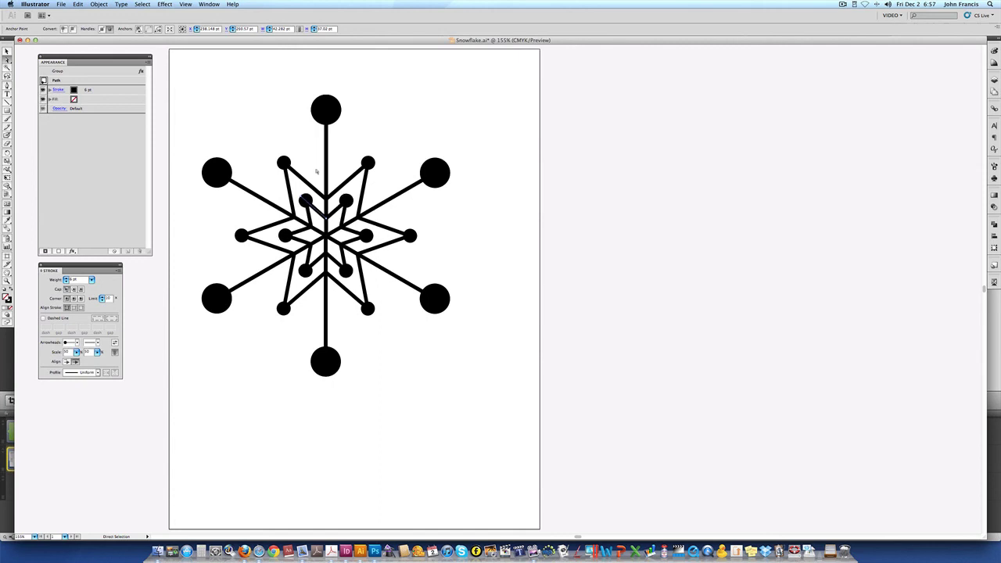
{"action": "key", "text": "Up"}
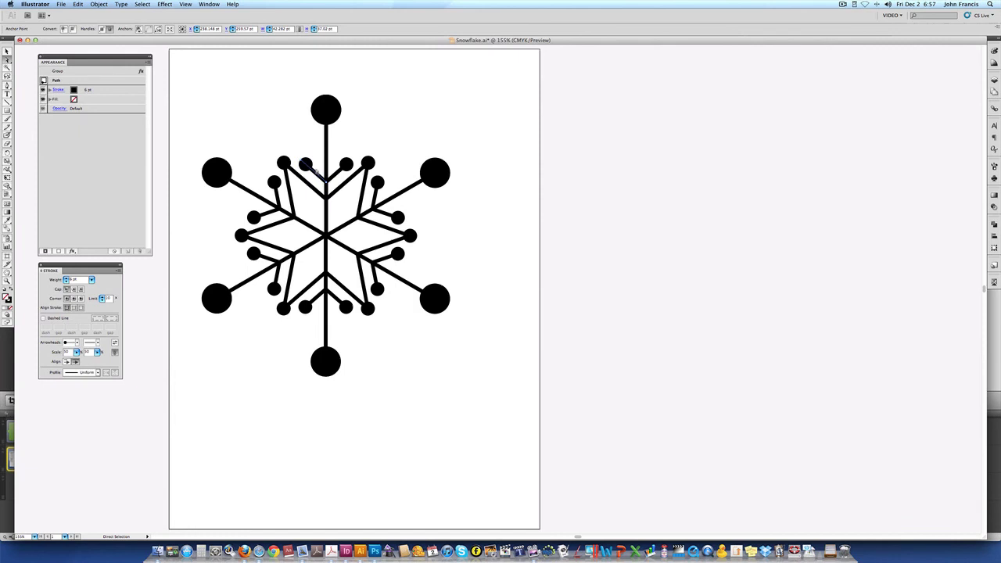
{"action": "key", "text": "shift+Up"}
{"action": "key", "text": "shift+Up"}
{"action": "key", "text": "shift+Up"}
{"action": "key", "text": "shift+Up"}
{"action": "key", "text": "shift+Up"}
{"action": "key", "text": "shift+Up"}
{"action": "key", "text": "shift+Up"}
{"action": "key", "text": "shift+Up"}
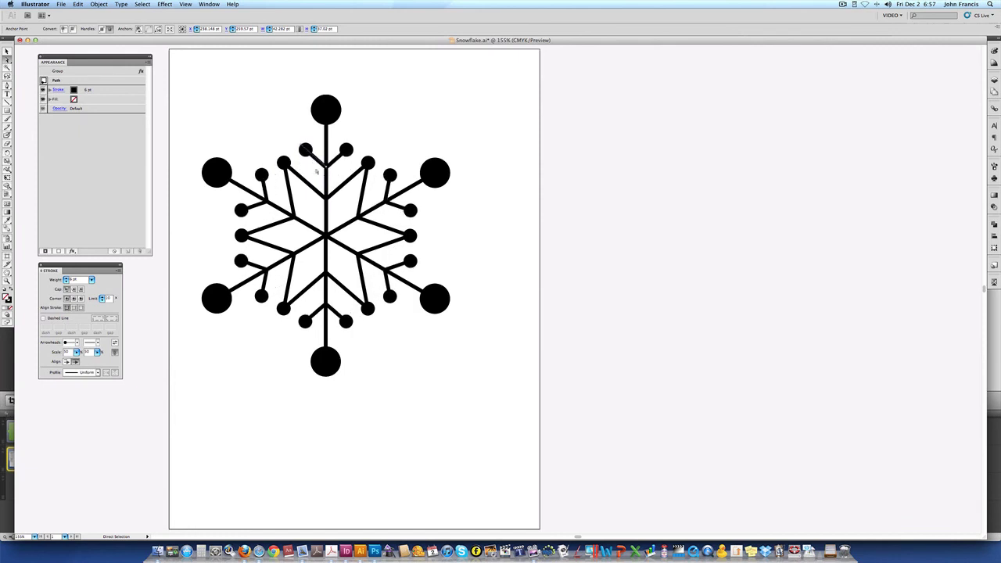